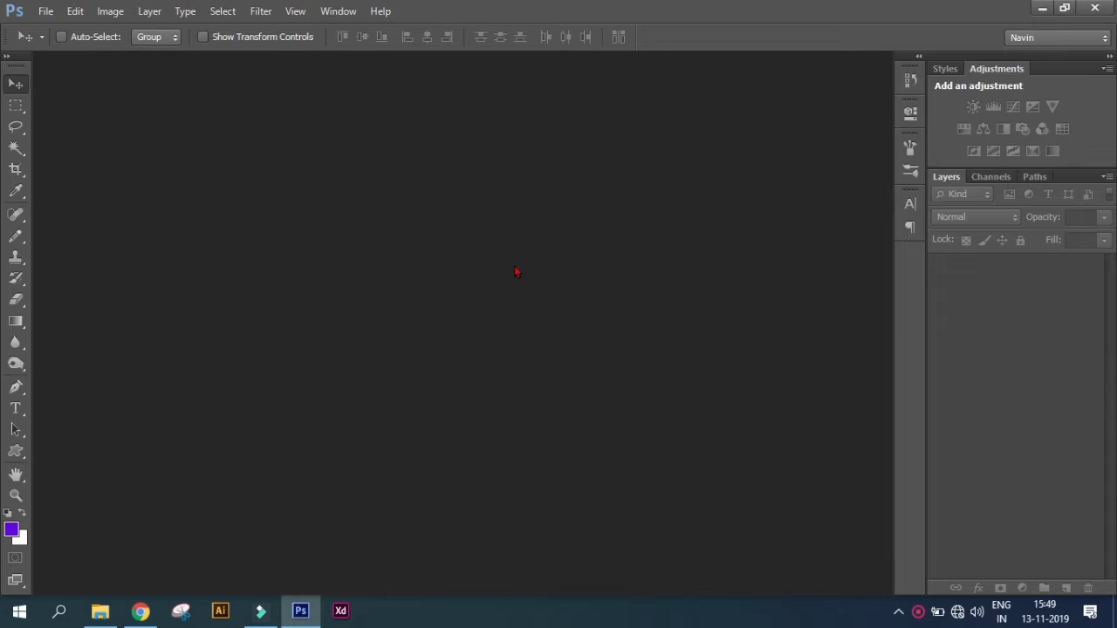
# Switch the Photoshop interface to the lightest grey Color Theme in Interface preferences
pyautogui.click(76, 17)
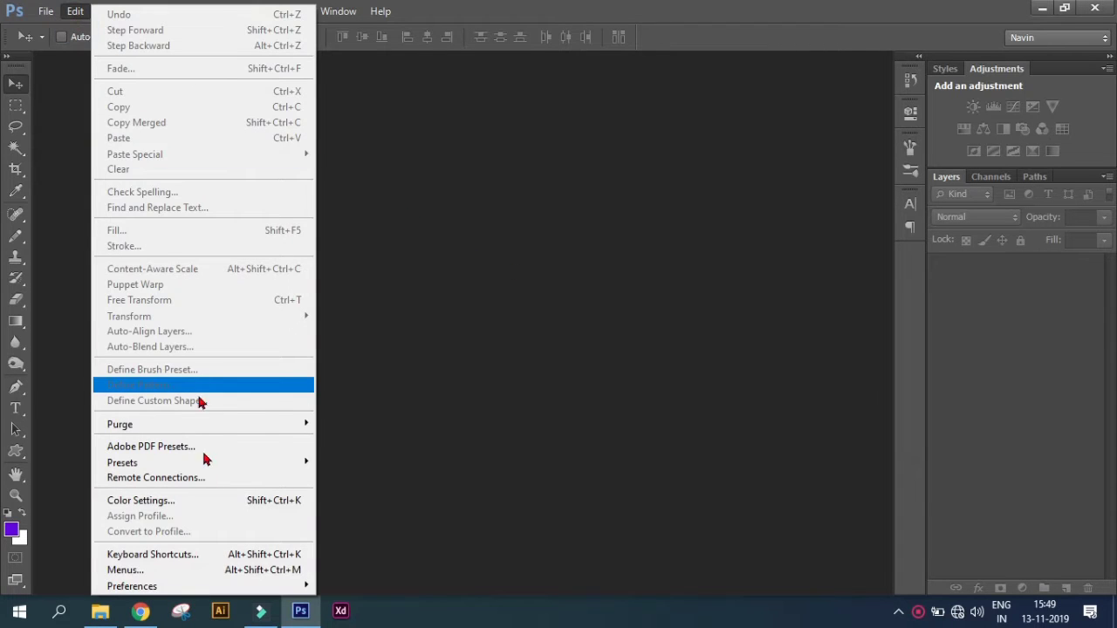
pyautogui.moveTo(132, 586)
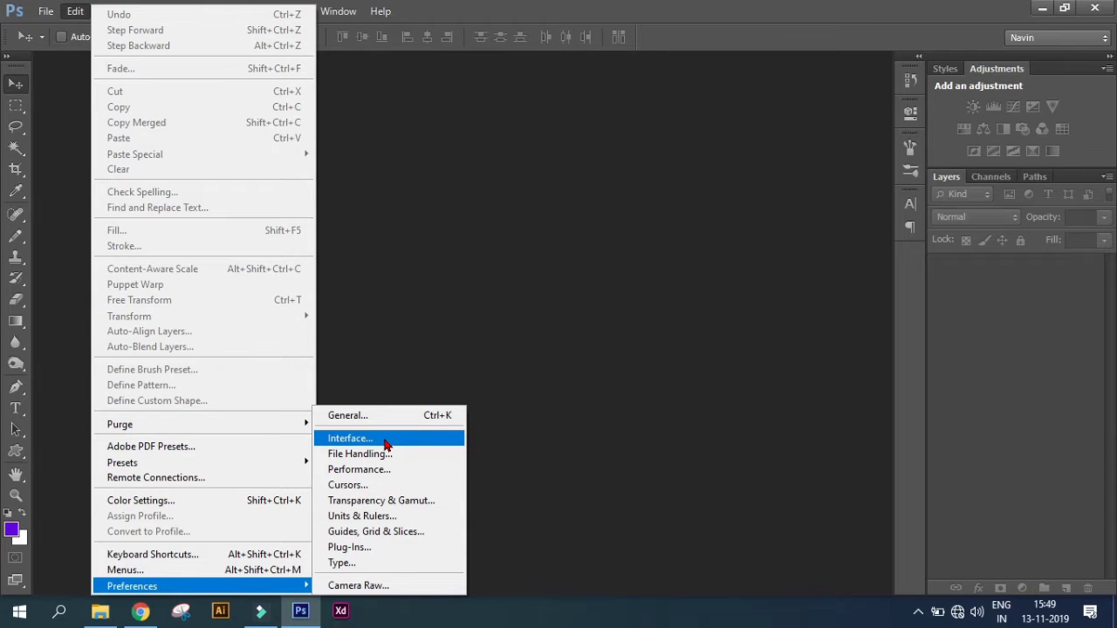
pyautogui.click(386, 445)
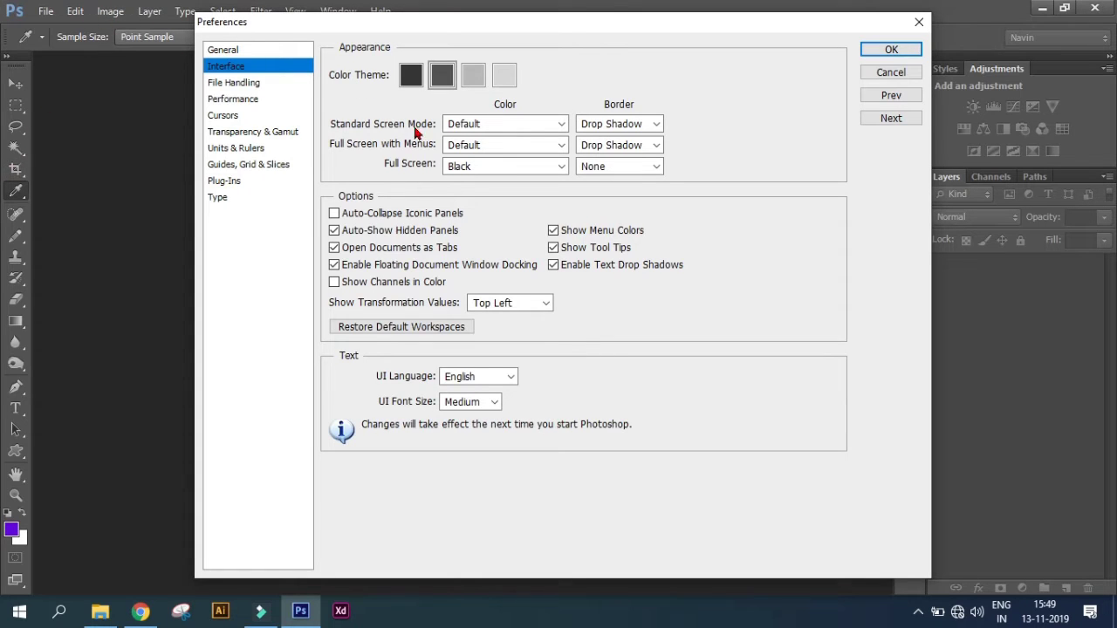
pyautogui.click(504, 75)
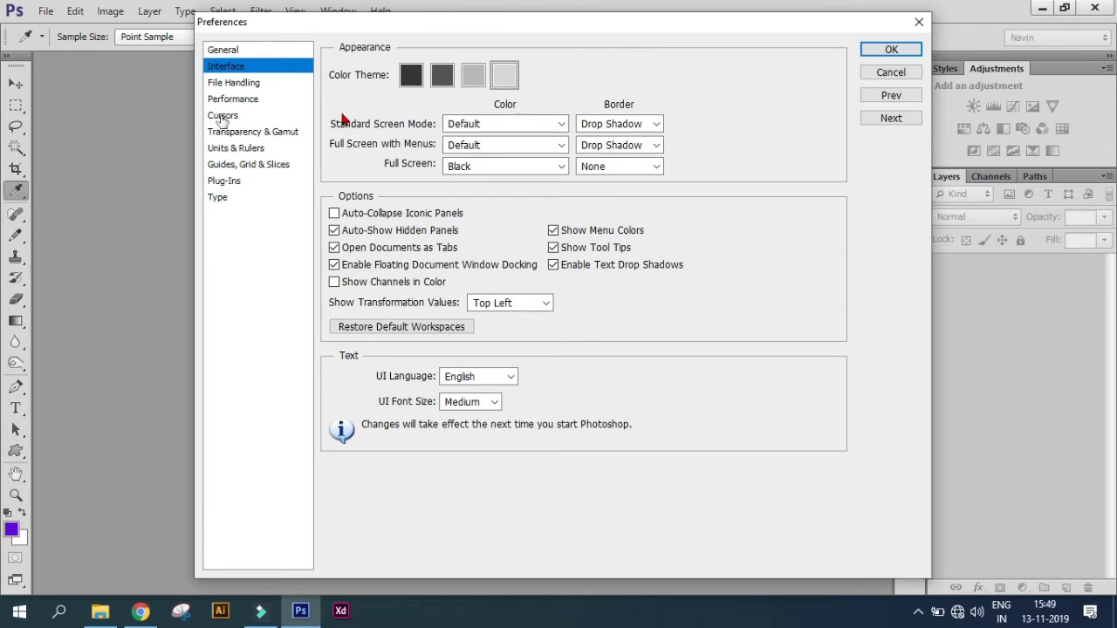
pyautogui.click(881, 51)
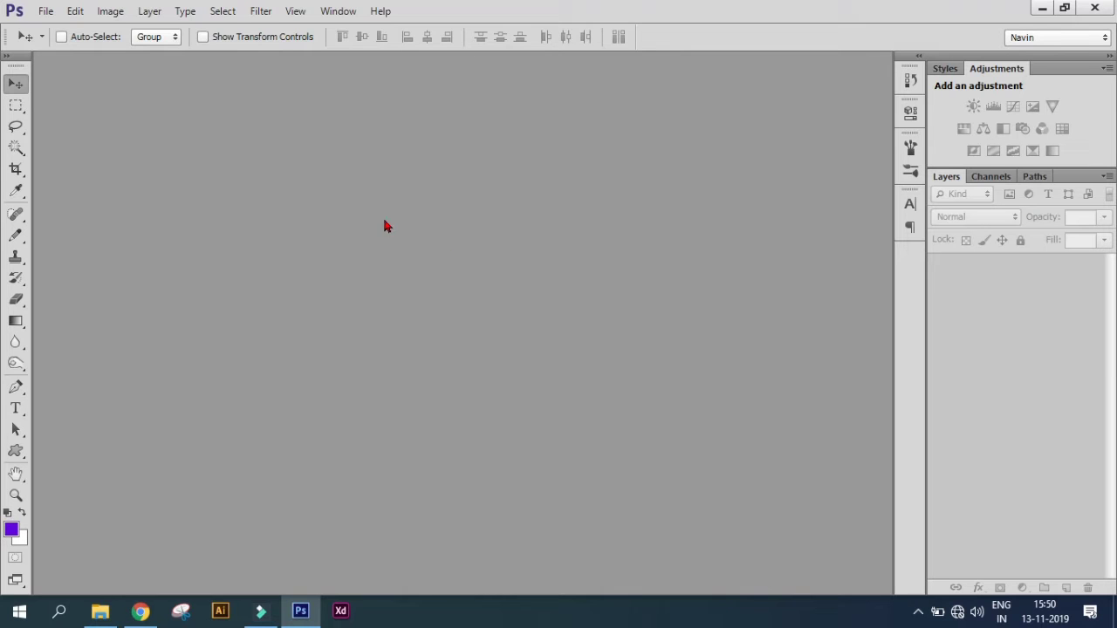
# Open the flyer document Renamed_WE DO.psd
pyautogui.click(47, 12)
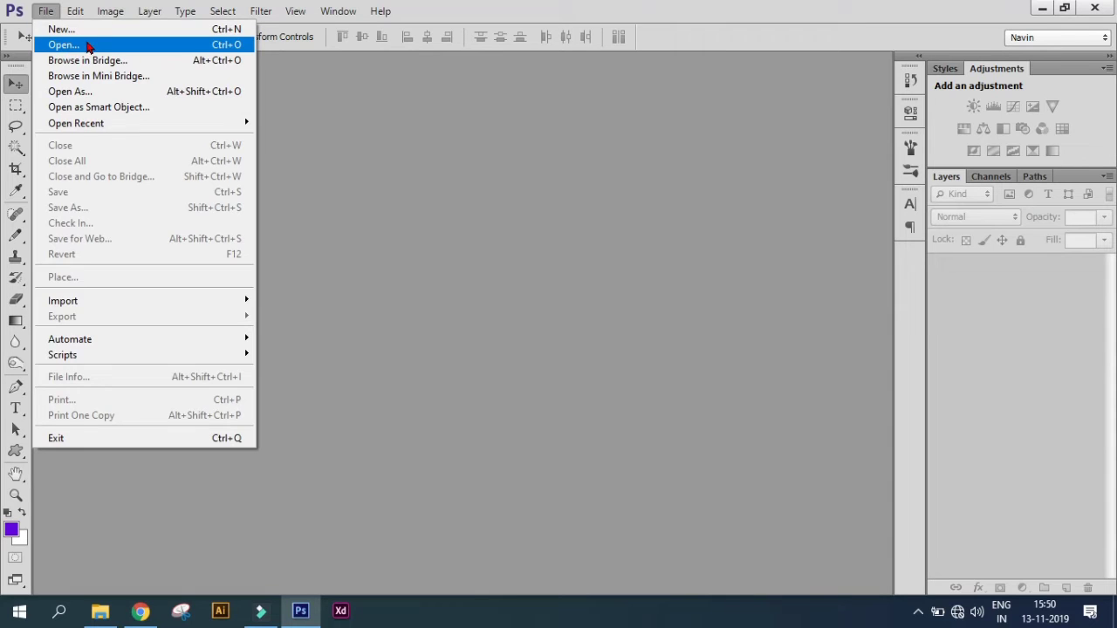
pyautogui.click(88, 45)
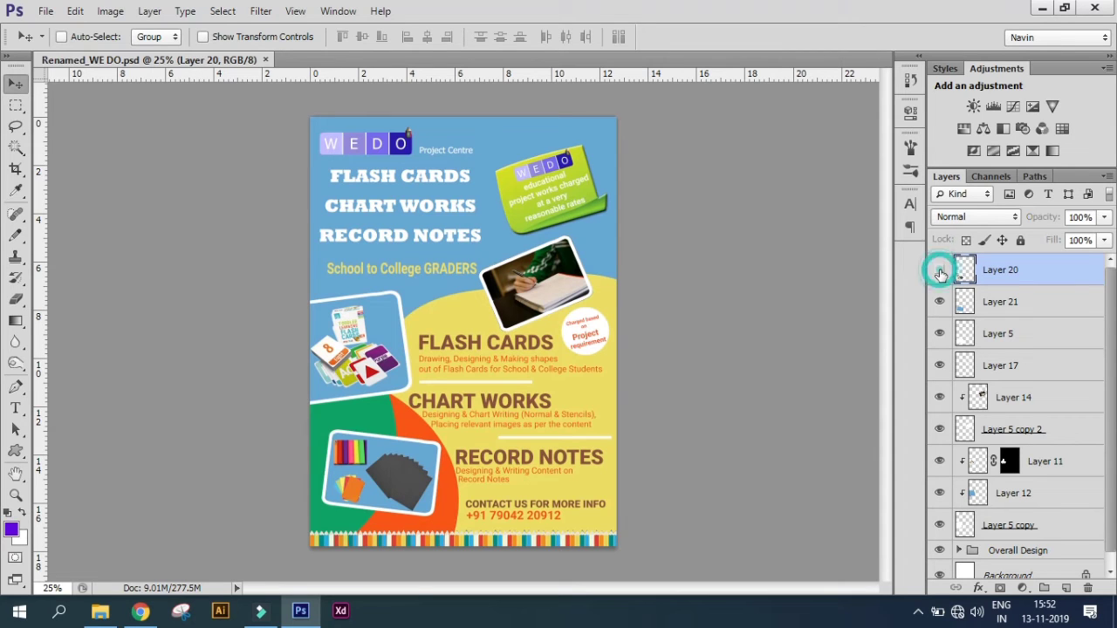
pyautogui.click(940, 271)
pyautogui.click(939, 271)
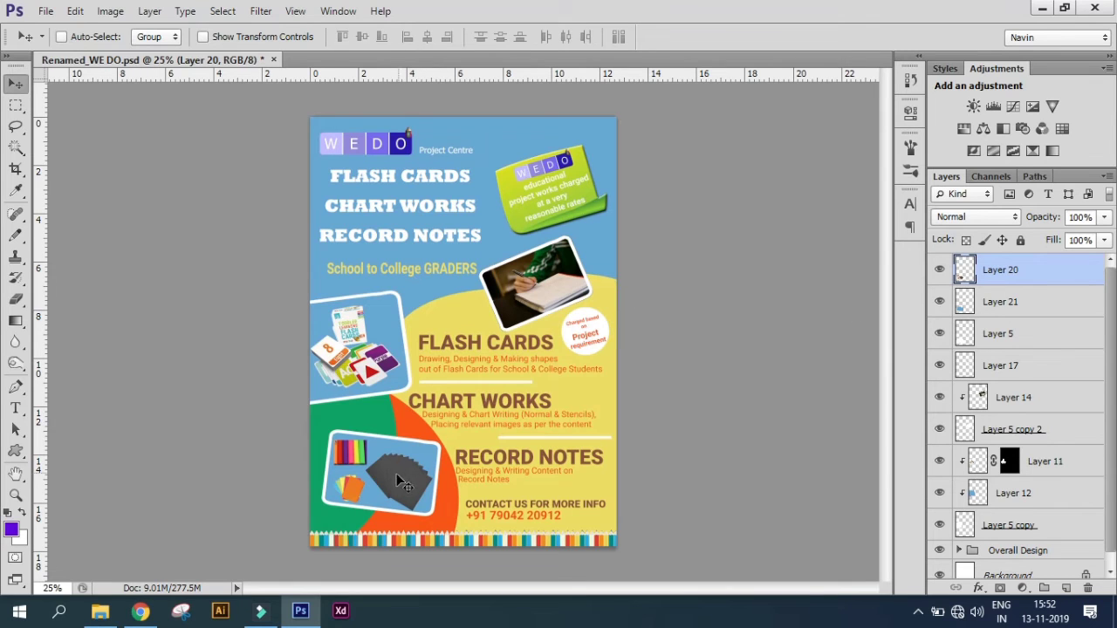
pyautogui.click(940, 270)
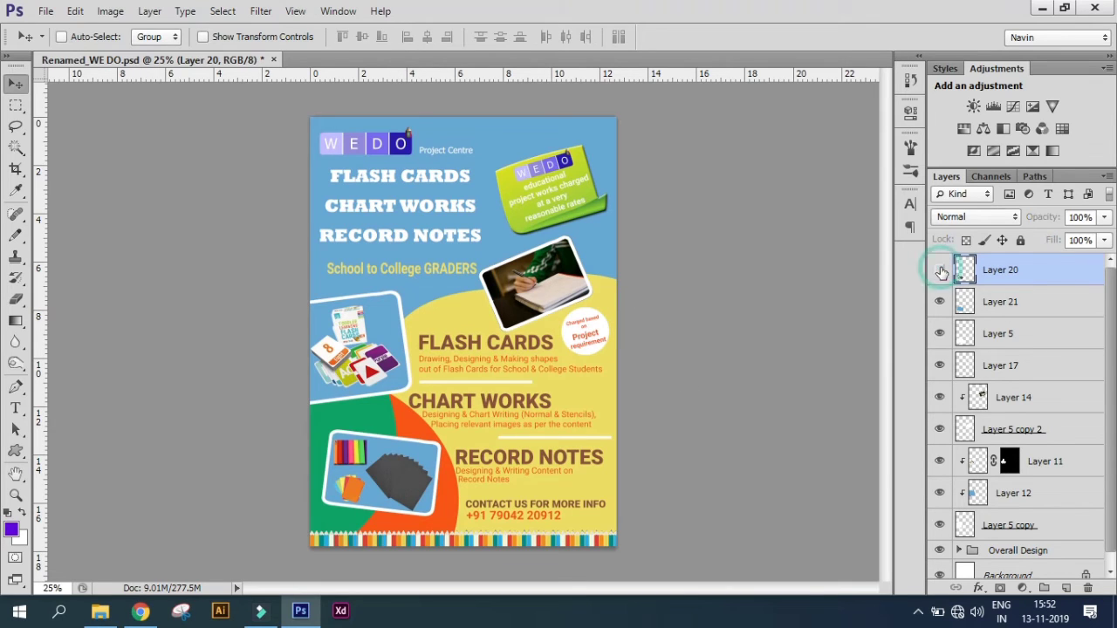
pyautogui.click(940, 271)
pyautogui.click(940, 270)
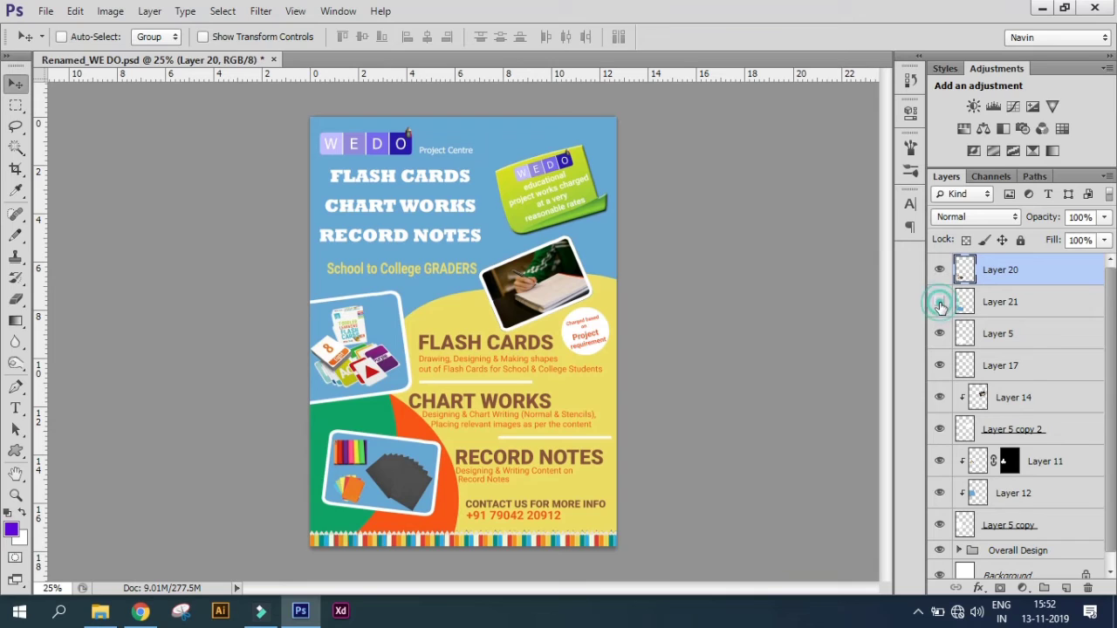
pyautogui.click(939, 302)
pyautogui.click(940, 302)
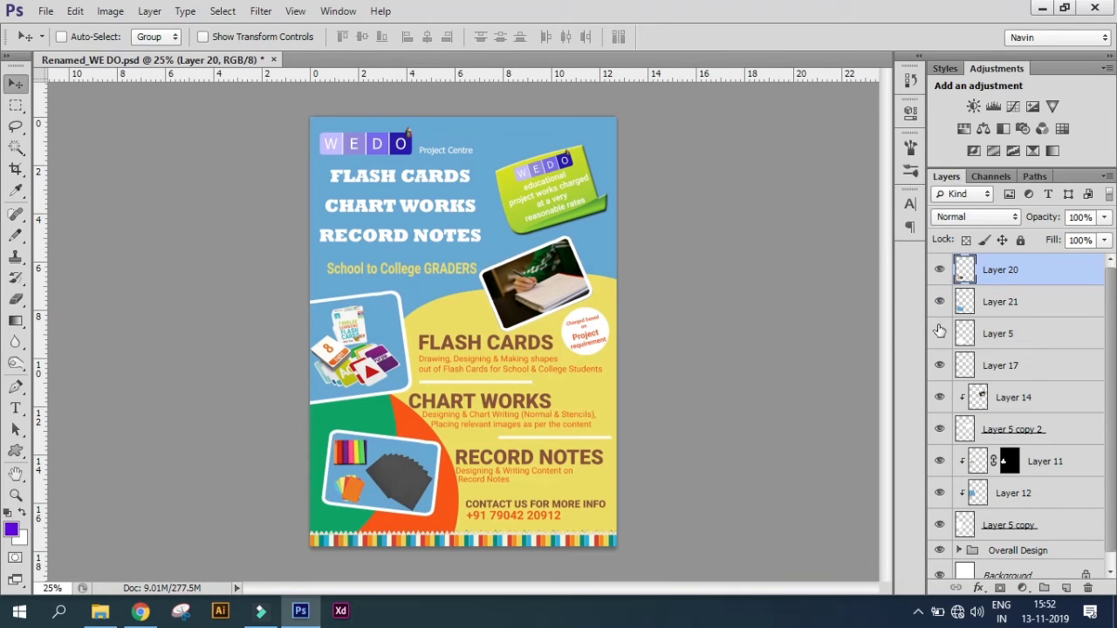
pyautogui.click(940, 334)
pyautogui.click(940, 334)
pyautogui.click(940, 366)
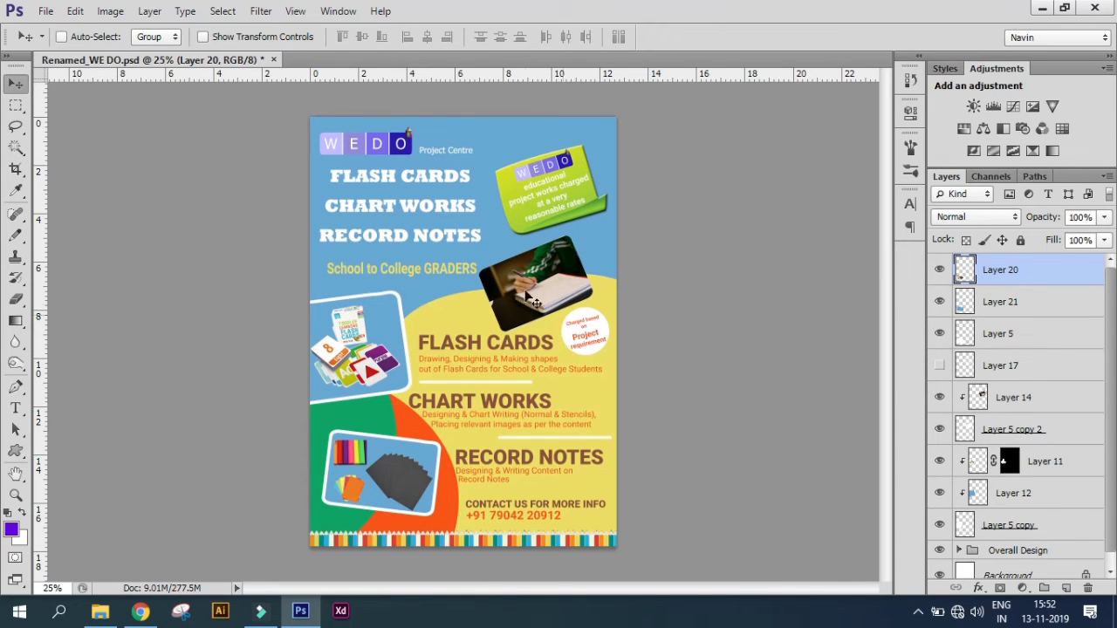
pyautogui.click(940, 365)
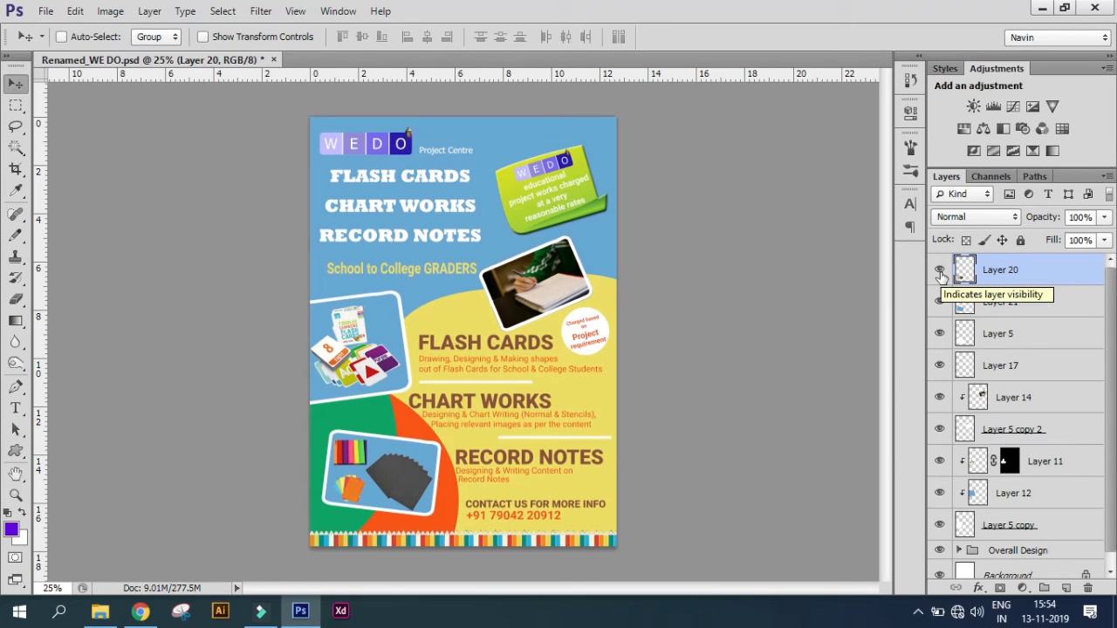
pyautogui.click(940, 271)
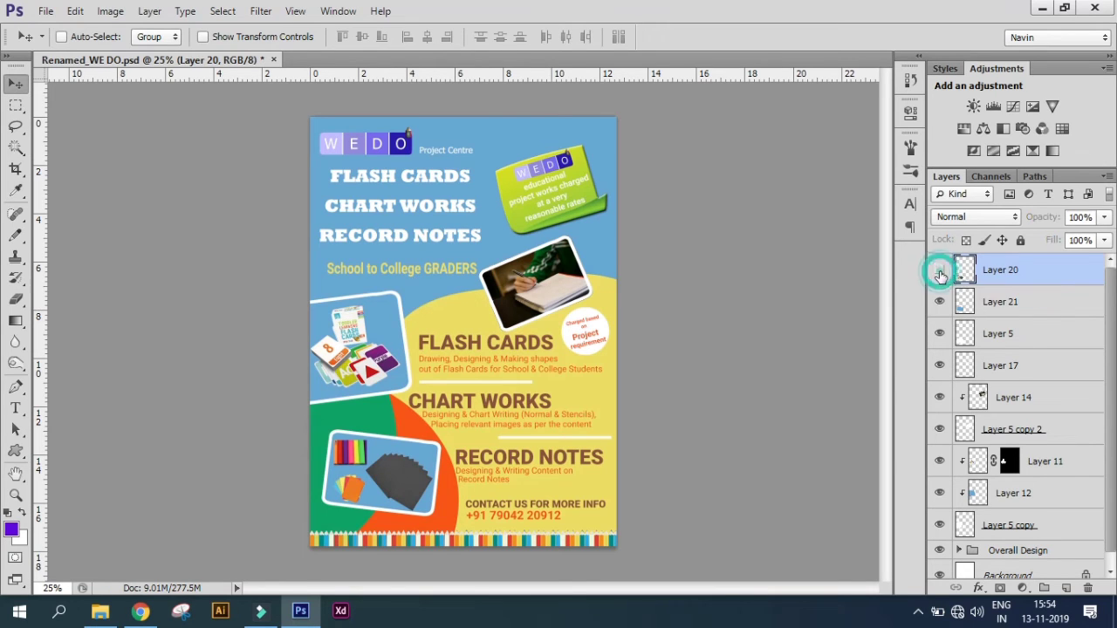
# Make Layer 20 visible and rename it 'C Papers'
pyautogui.click(940, 272)
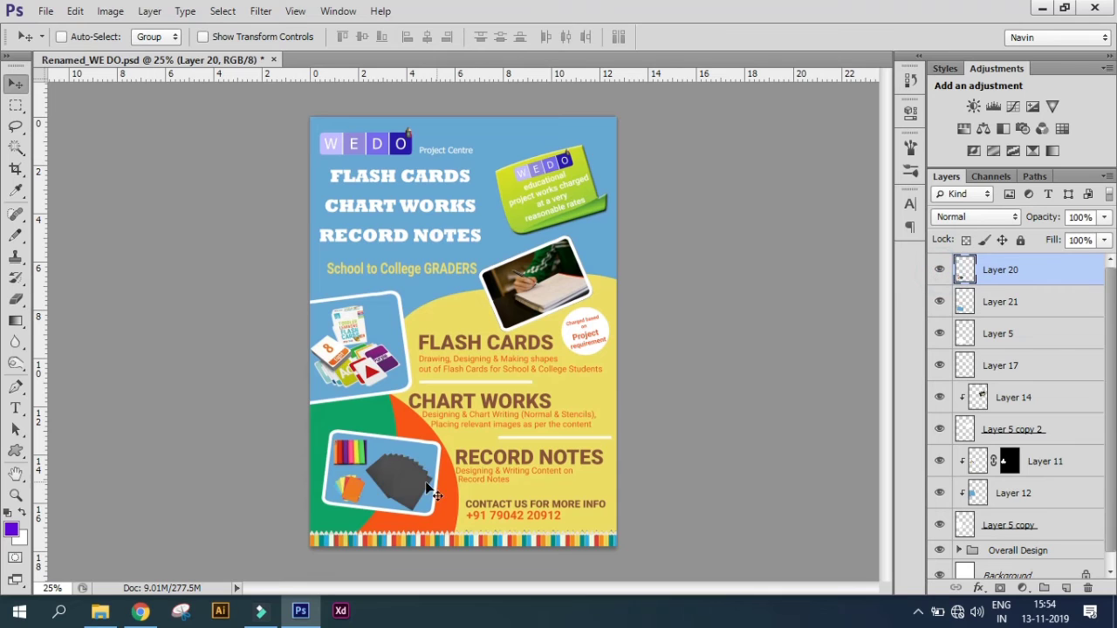
pyautogui.doubleClick(1005, 271)
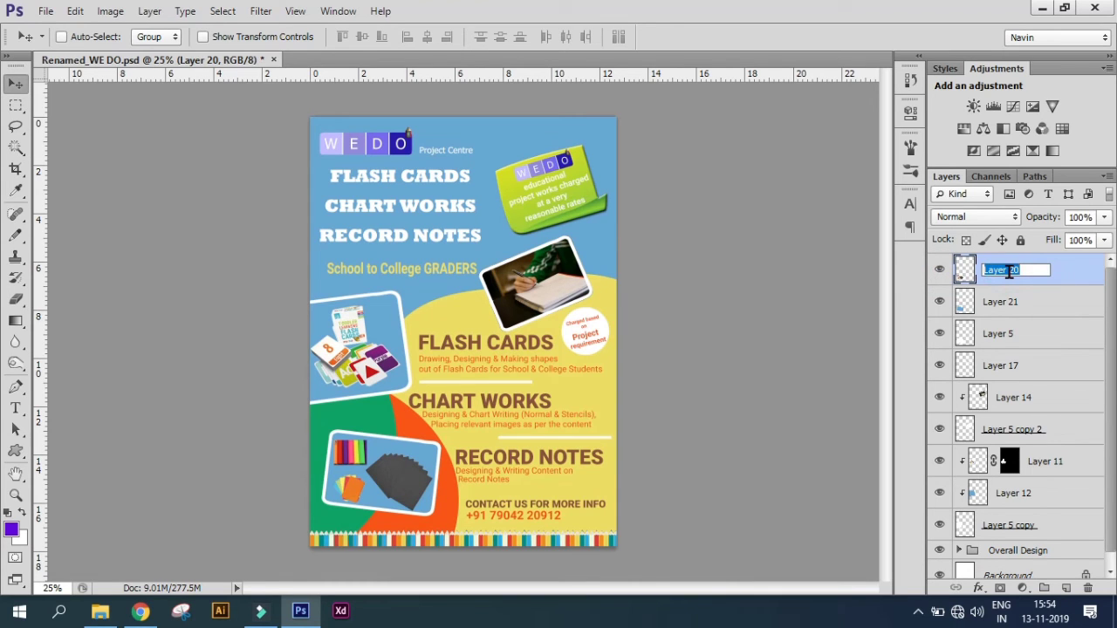
pyautogui.write('C')
pyautogui.write(' Papers')
pyautogui.press('Return')
# Check Layer 21's content and rename it 'blue'
pyautogui.click(939, 302)
pyautogui.click(940, 302)
pyautogui.click(992, 305)
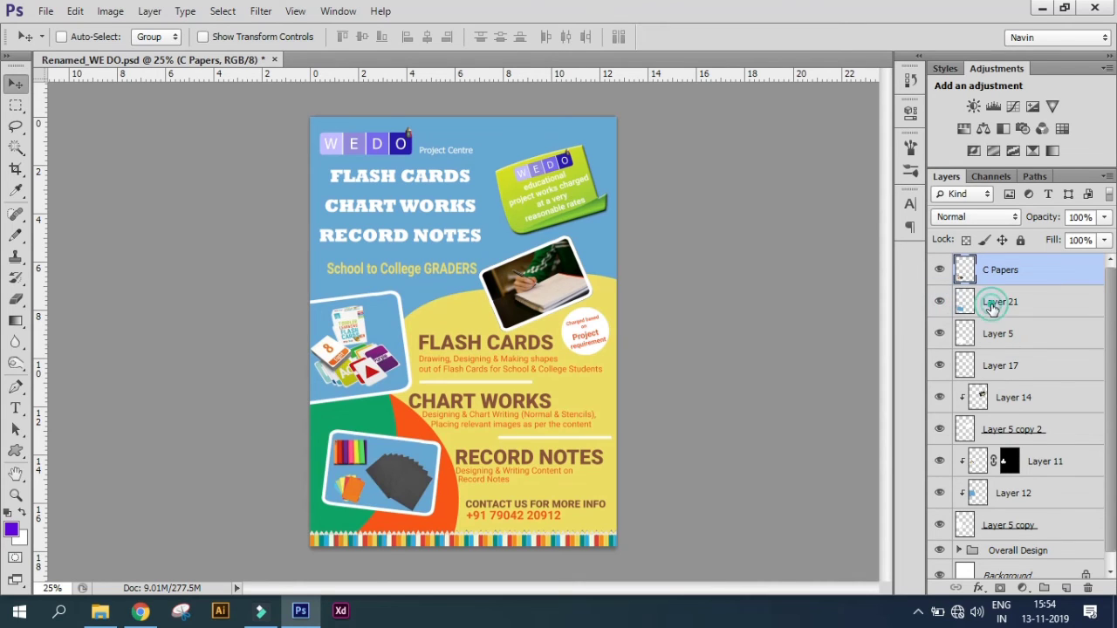
pyautogui.doubleClick(992, 305)
pyautogui.write('blue')
pyautogui.press('Return')
# Rename Layer 5 to 'white', then hide the C Papers, blue and white layers
pyautogui.click(986, 336)
pyautogui.click(940, 334)
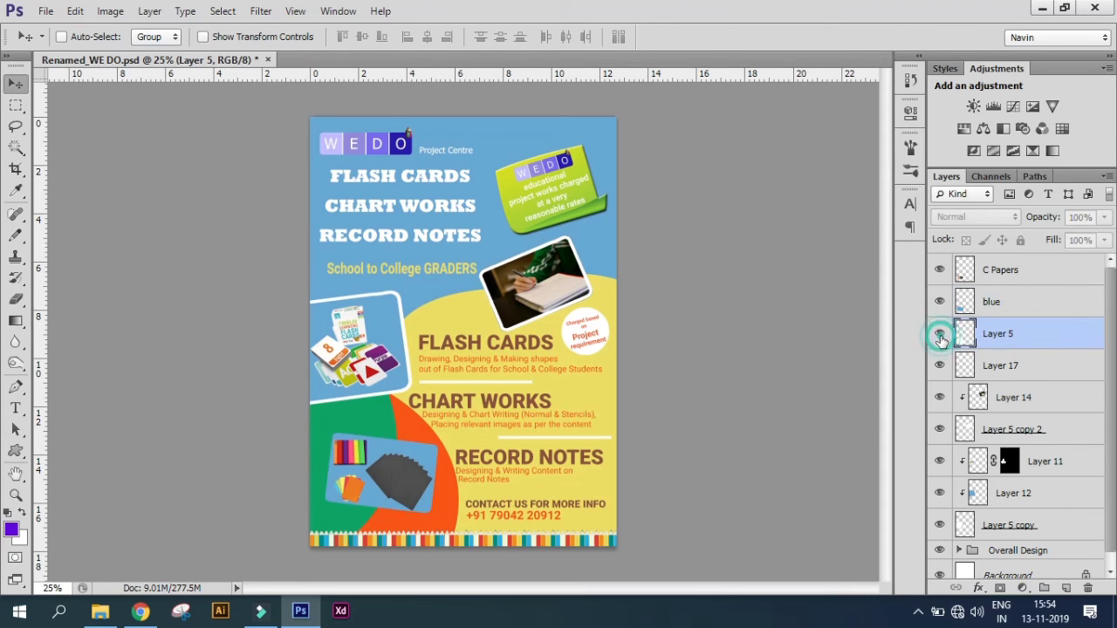
pyautogui.doubleClick(995, 334)
pyautogui.write('white')
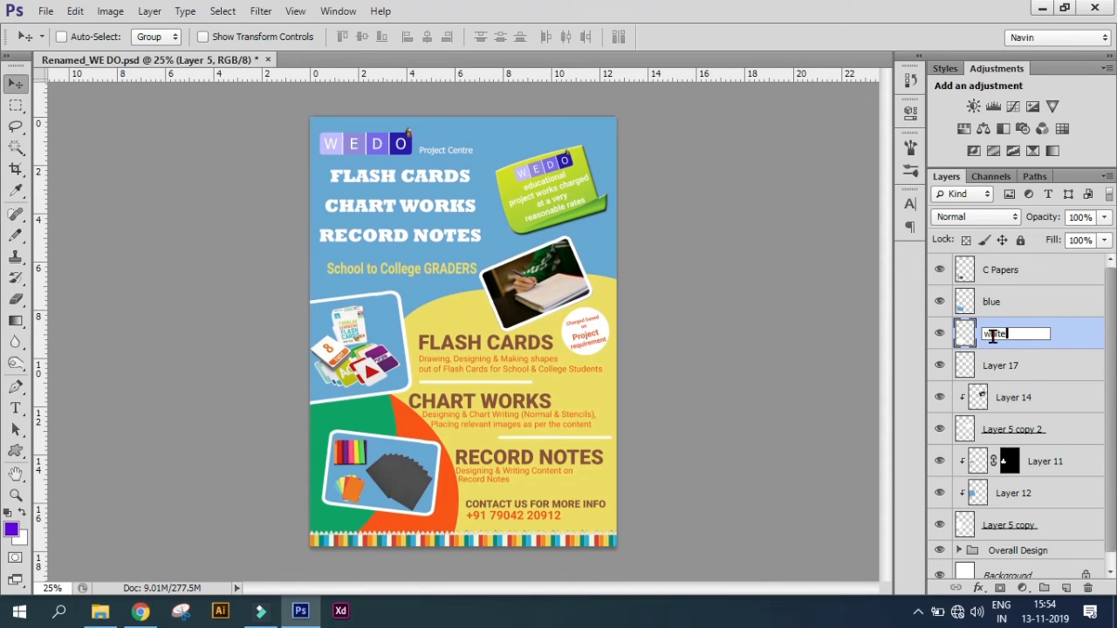
pyautogui.press('Return')
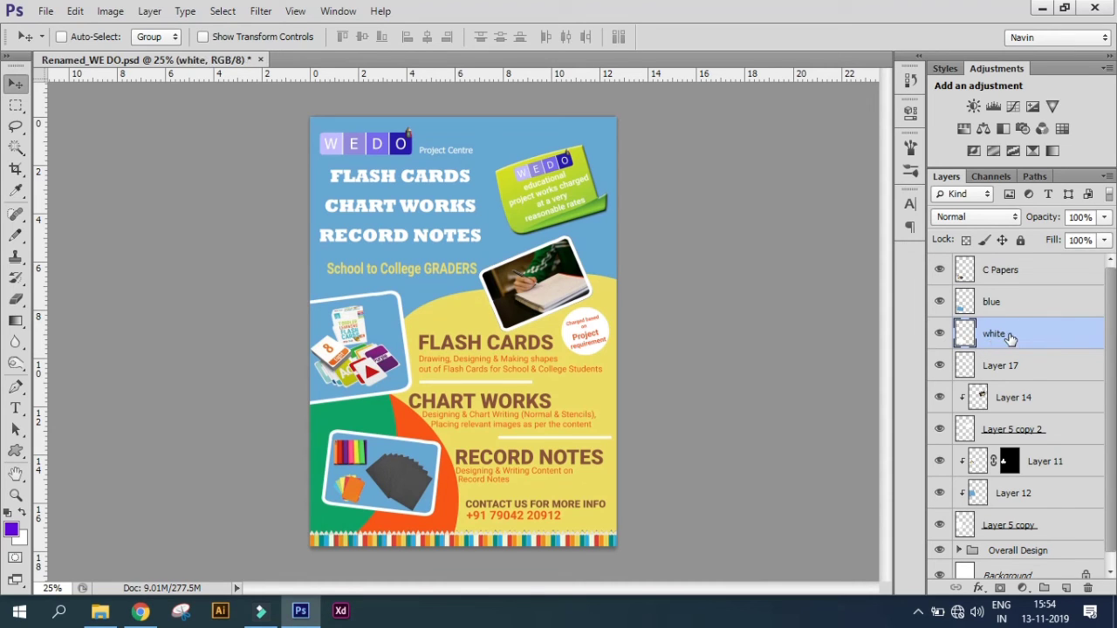
pyautogui.moveTo(940, 270); pyautogui.dragTo(923, 345)
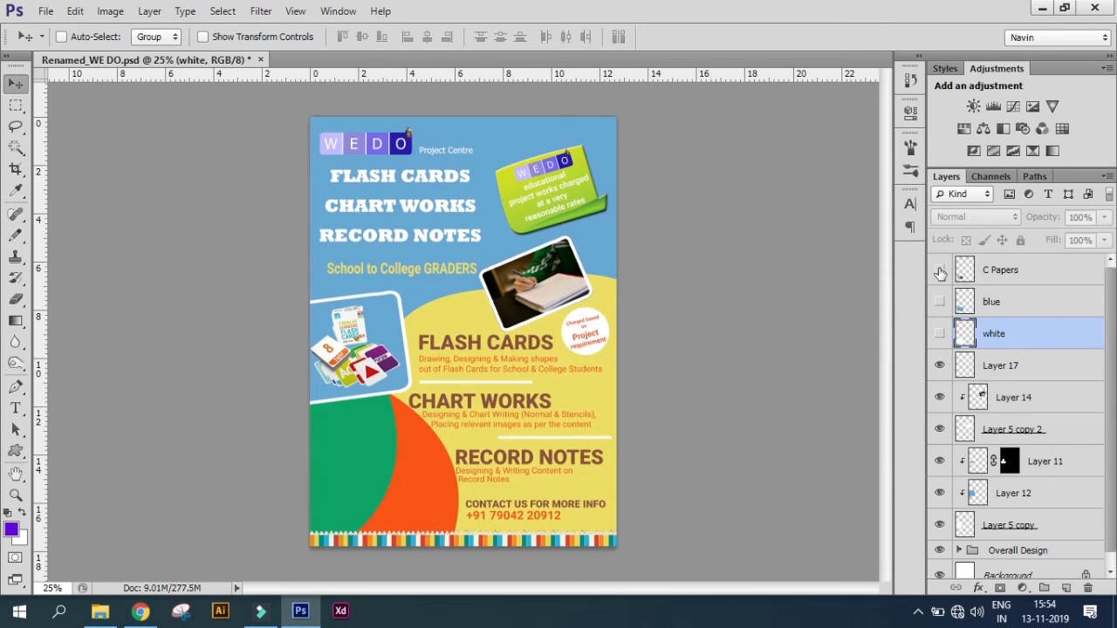
pyautogui.moveTo(939, 271); pyautogui.dragTo(939, 334)
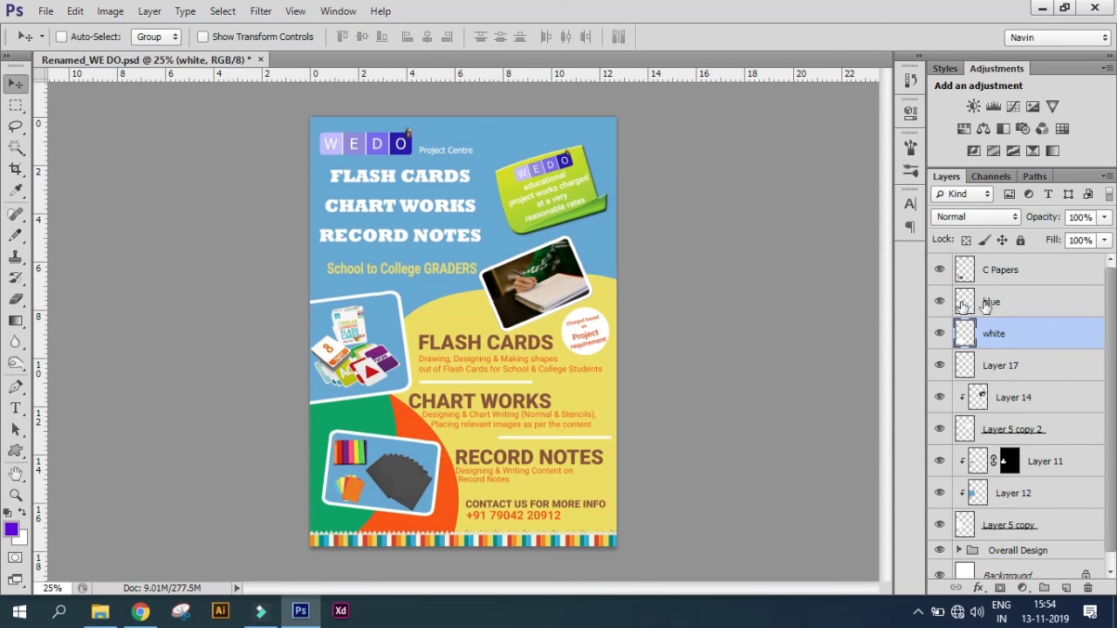
pyautogui.click(941, 272)
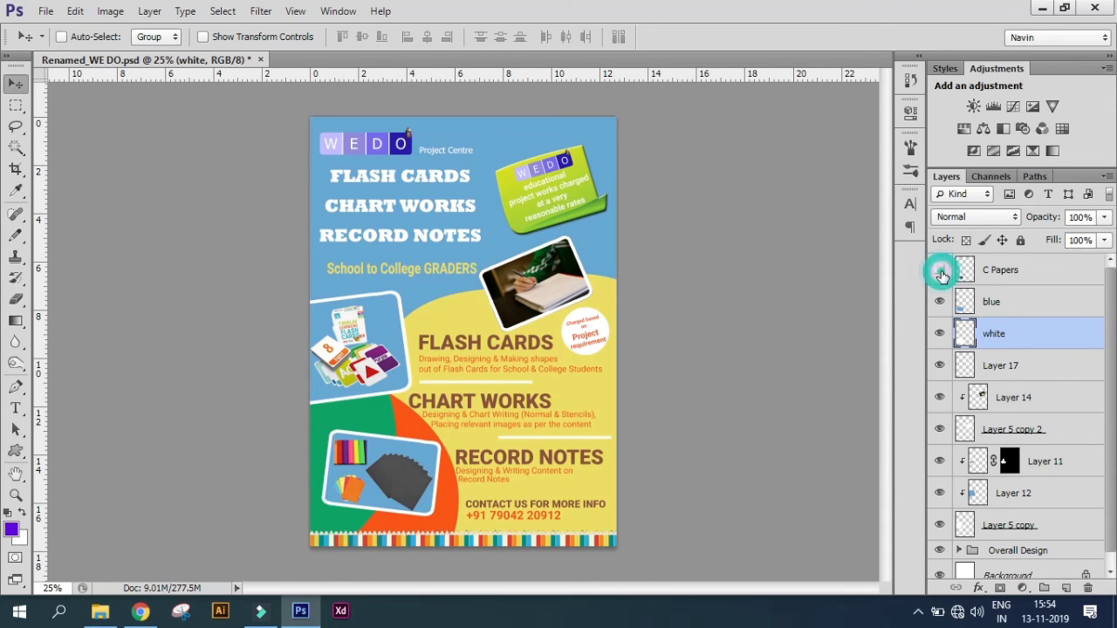
pyautogui.click(940, 270)
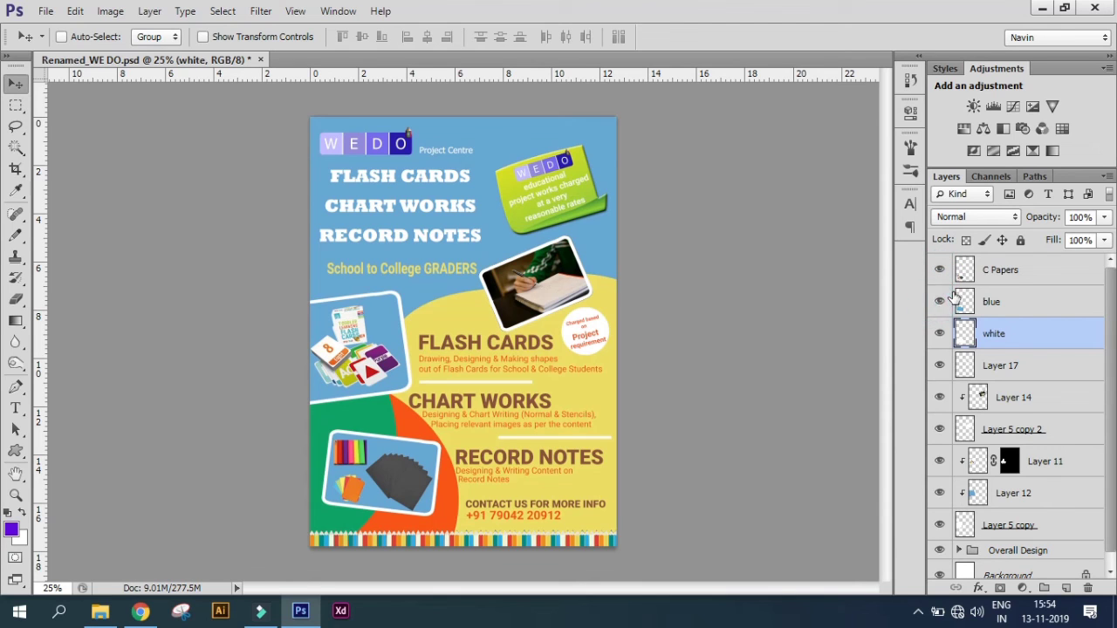
pyautogui.click(1000, 270)
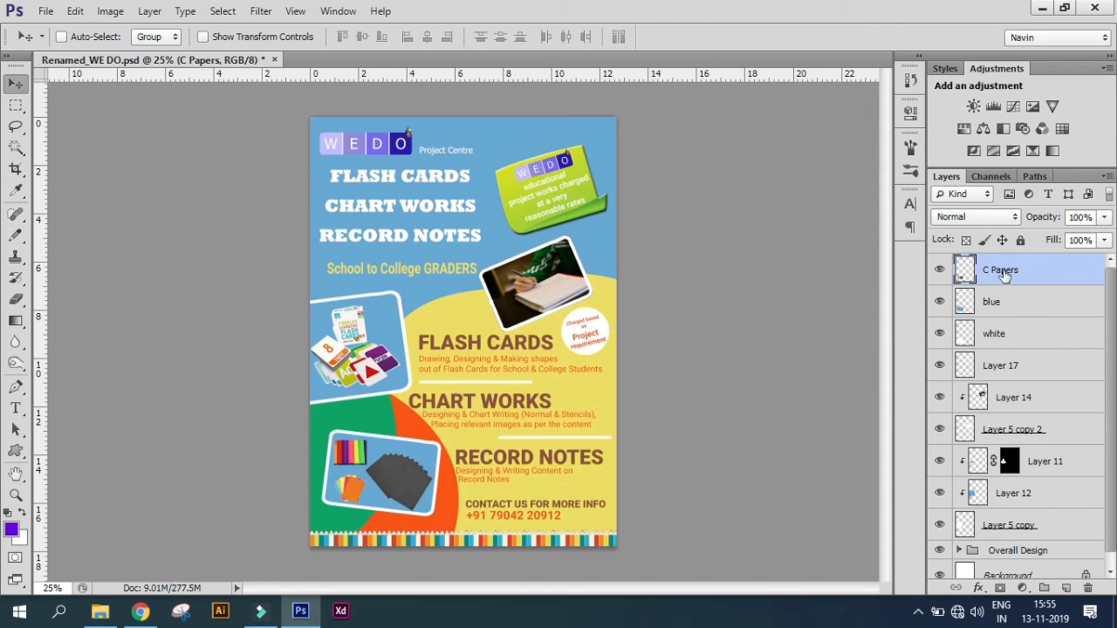
pyautogui.click(939, 272)
pyautogui.click(938, 271)
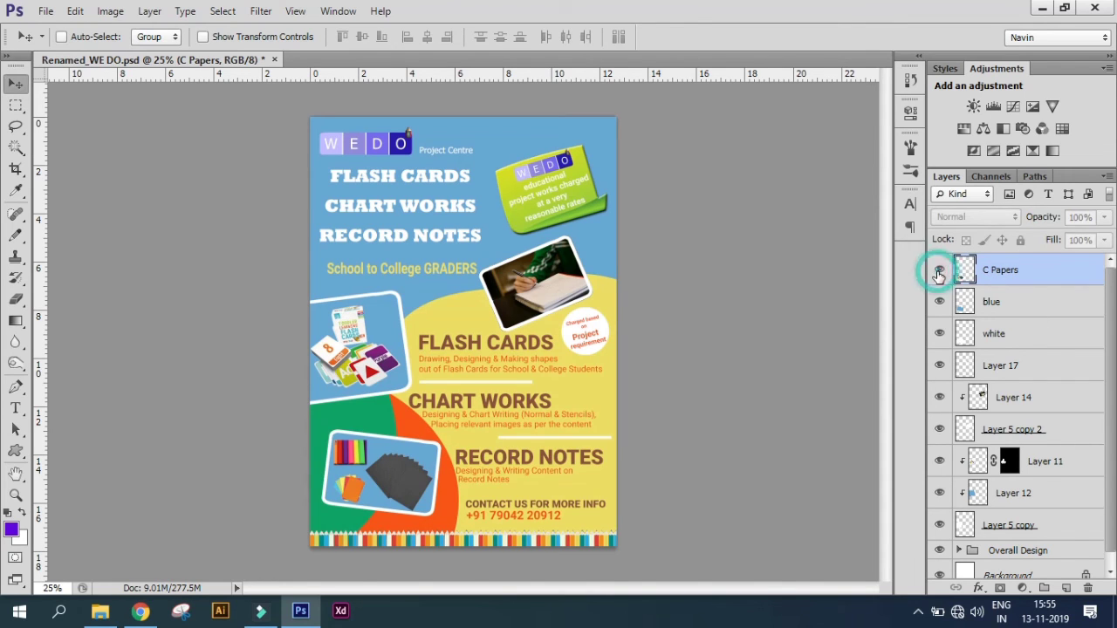
pyautogui.click(939, 302)
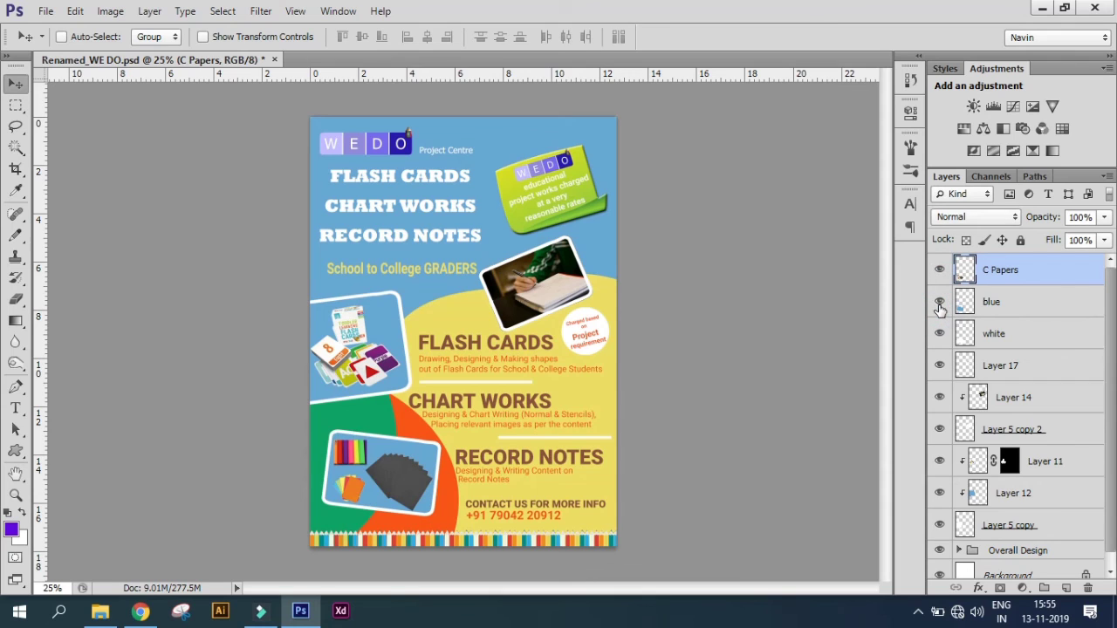
pyautogui.click(1057, 329)
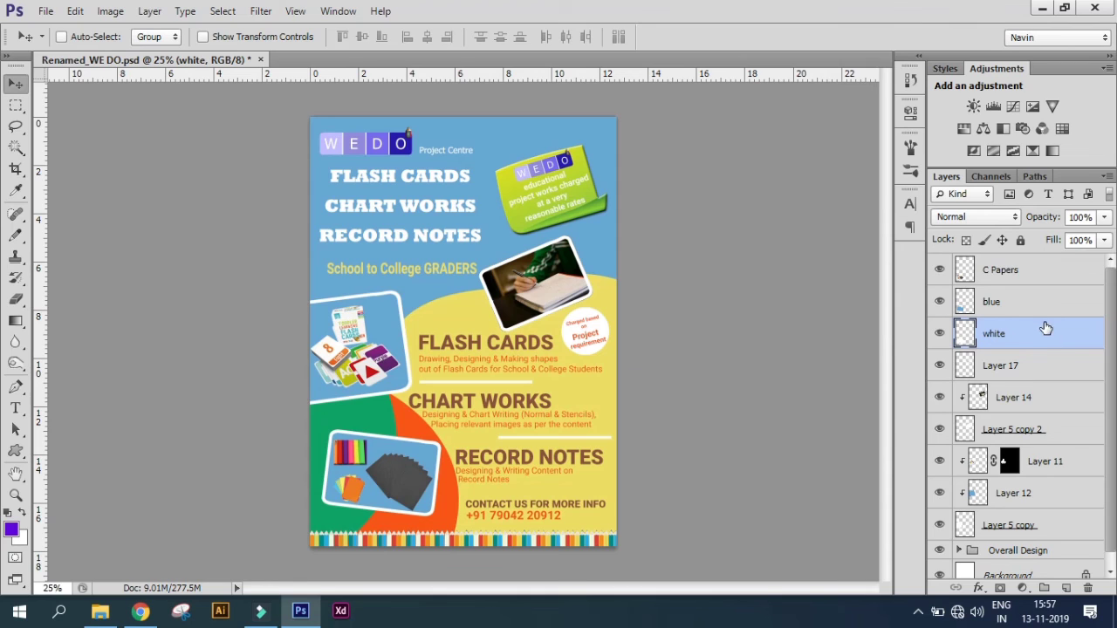
pyautogui.scroll(-1, 1042, 410)
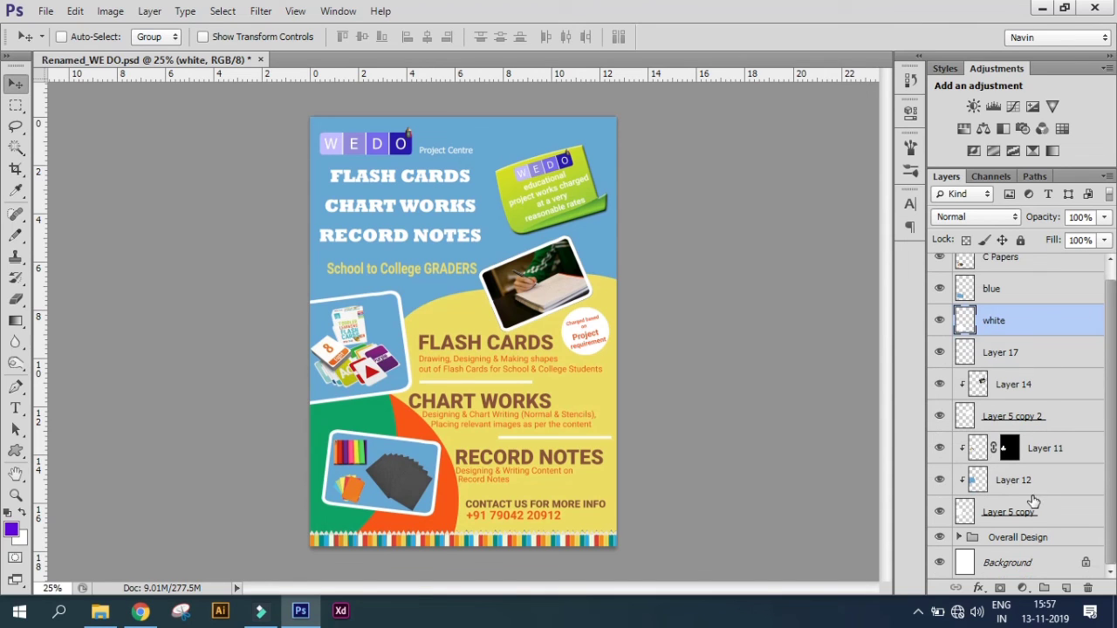